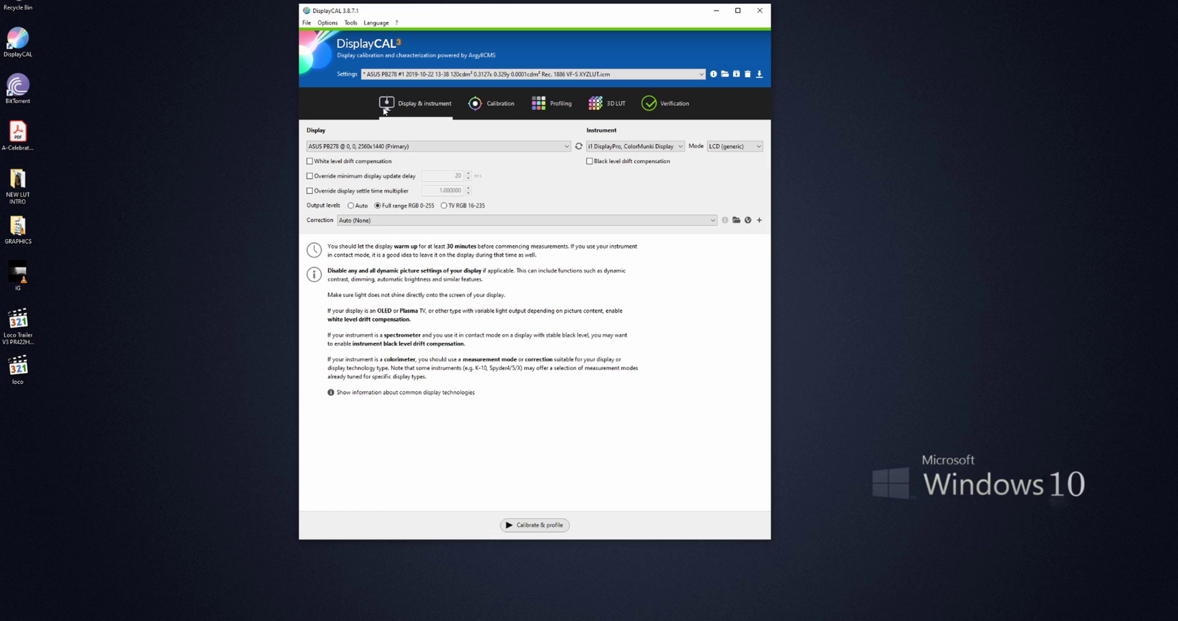
Select the Auto-optimized testchart in the profiling settings and raise the amount of patches to about 2060
left_click(491, 110)
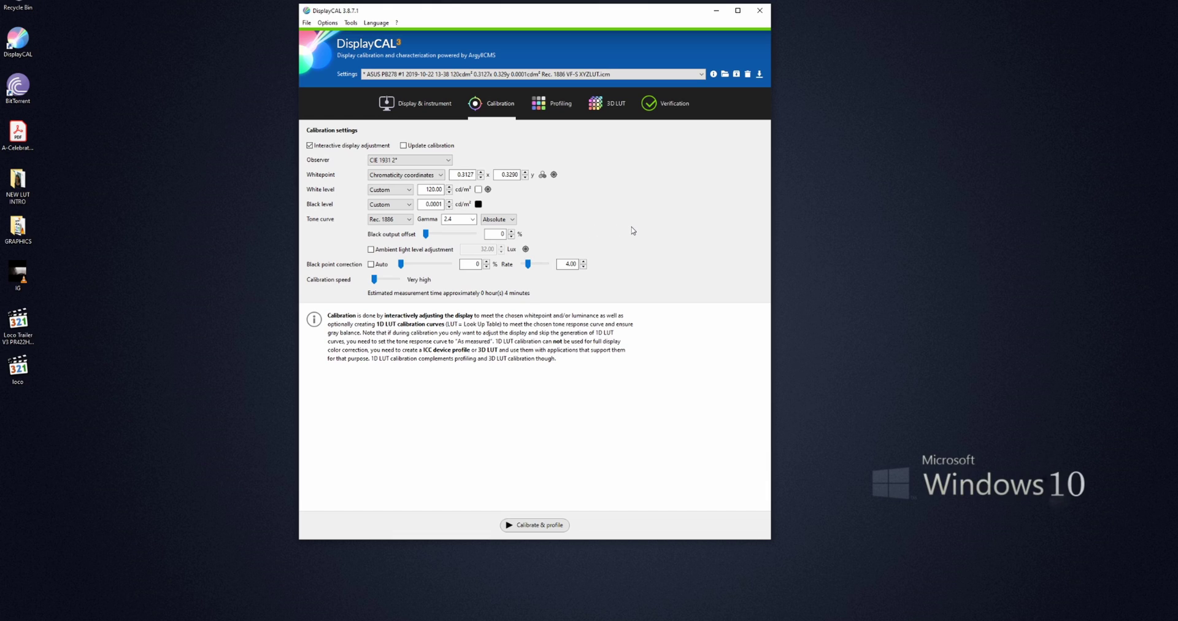
left_click(551, 105)
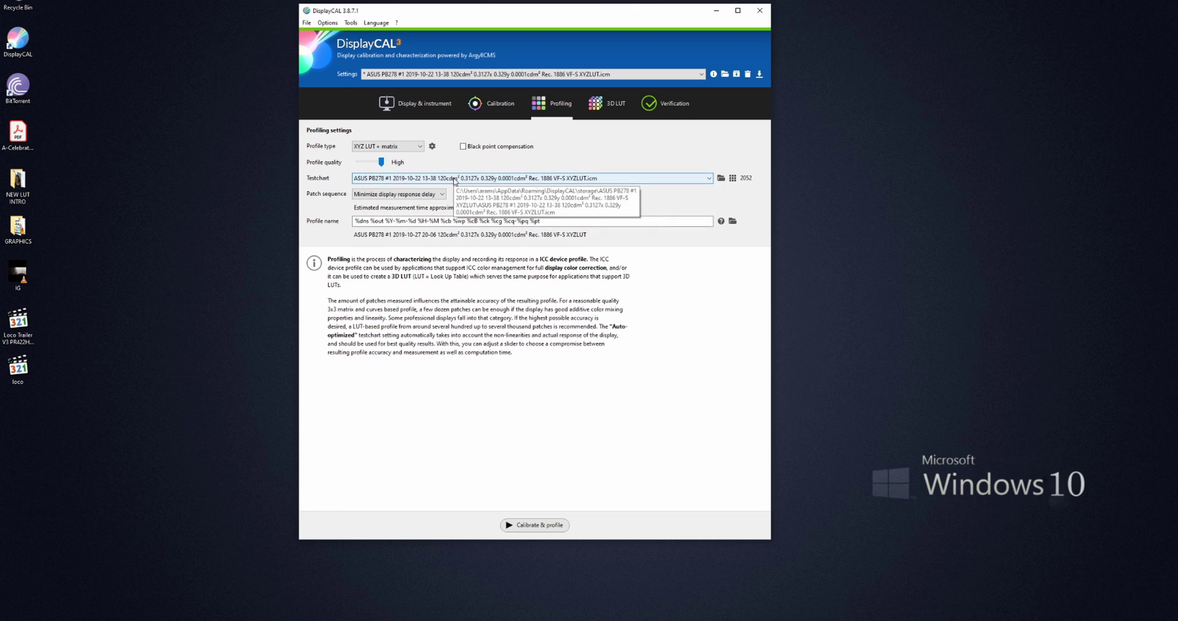
left_click(455, 178)
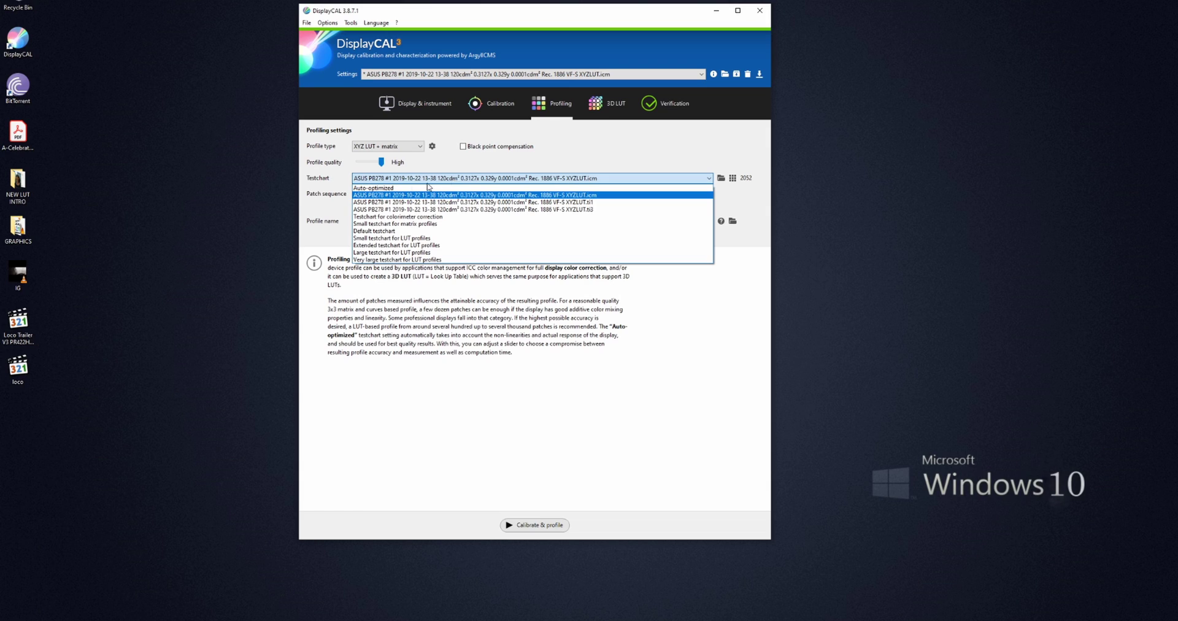
left_click(374, 189)
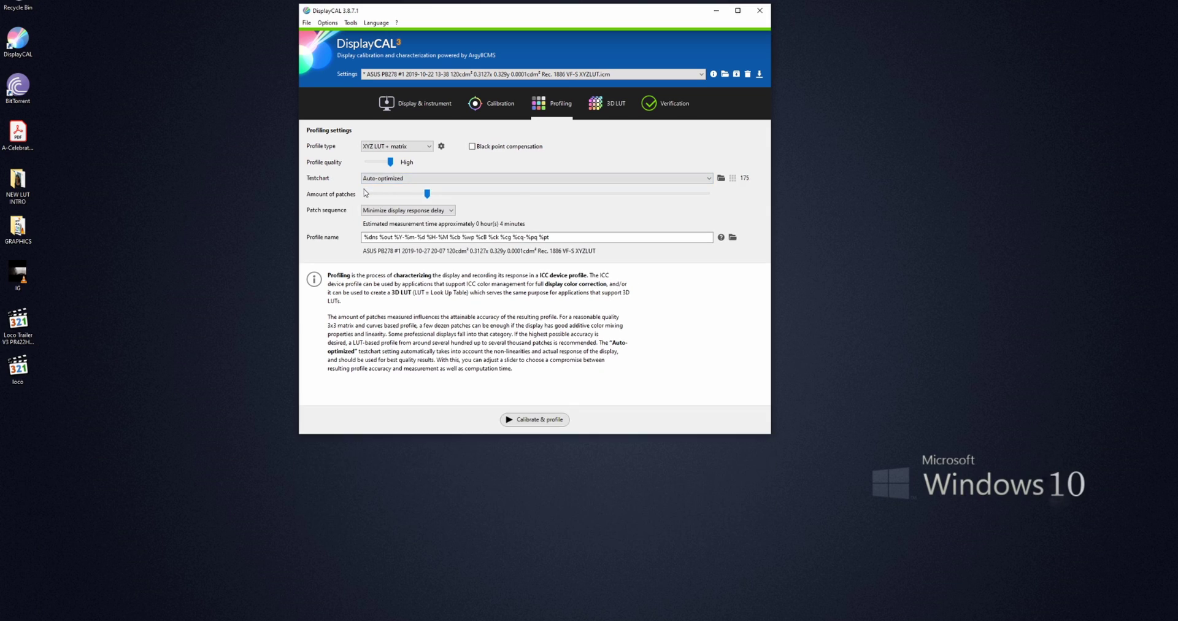
left_click_drag(427, 194, 541, 200)
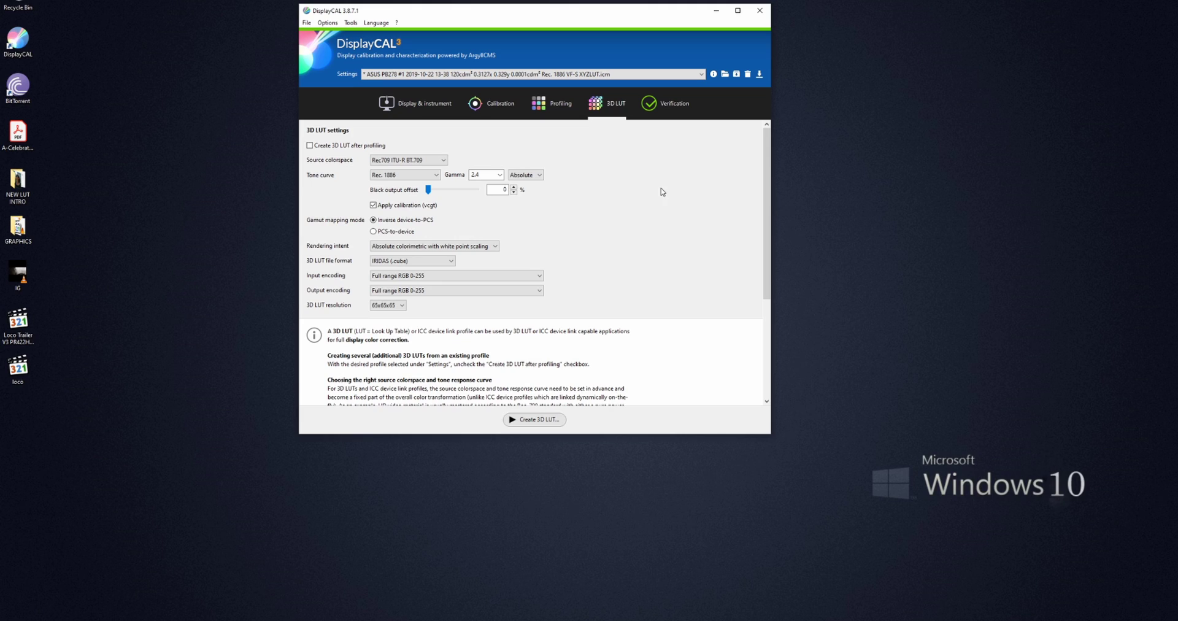
Start calibrating and profiling the ASUS display, stop the white level measurement, and continue on to calibration
left_click(665, 115)
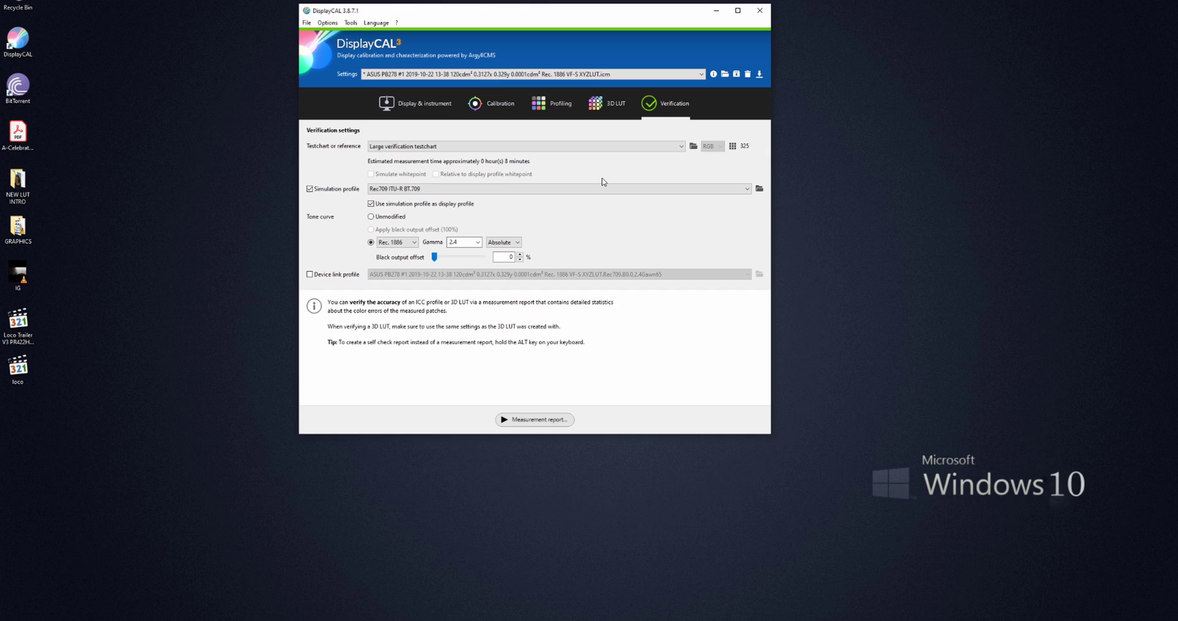
left_click(500, 107)
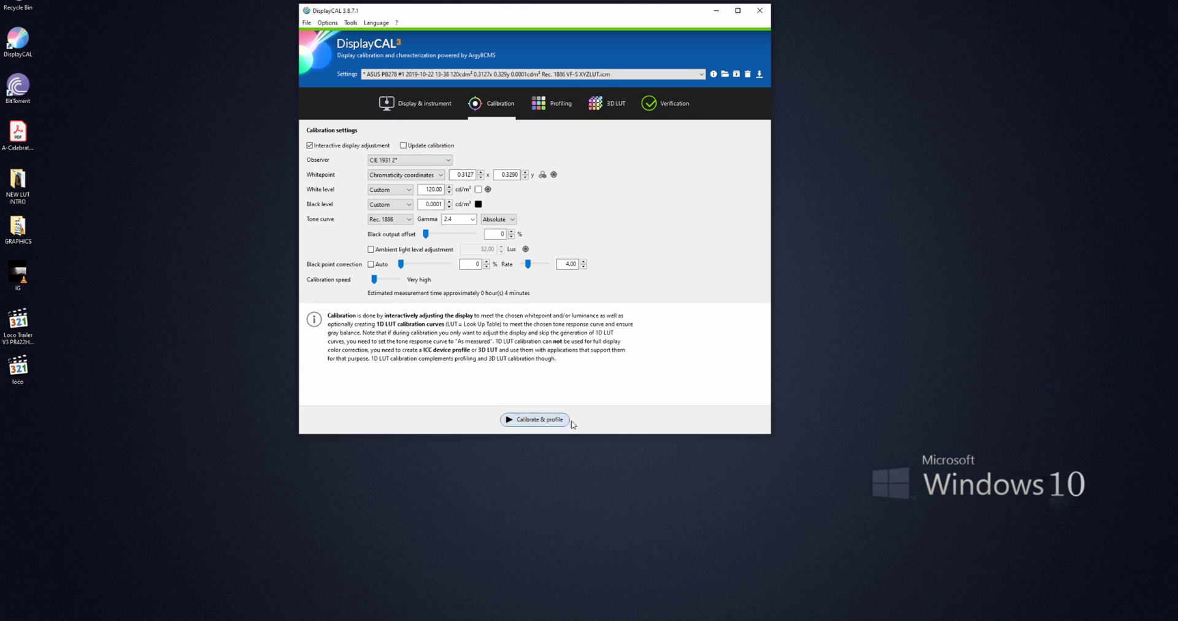
left_click(548, 422)
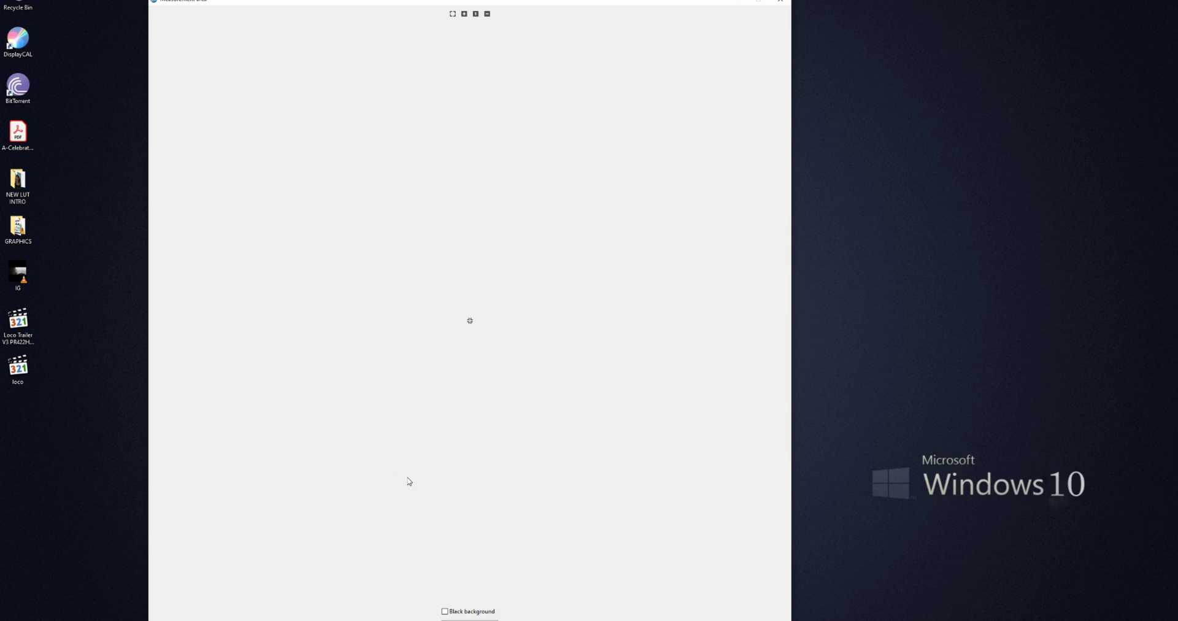
left_click(469, 619)
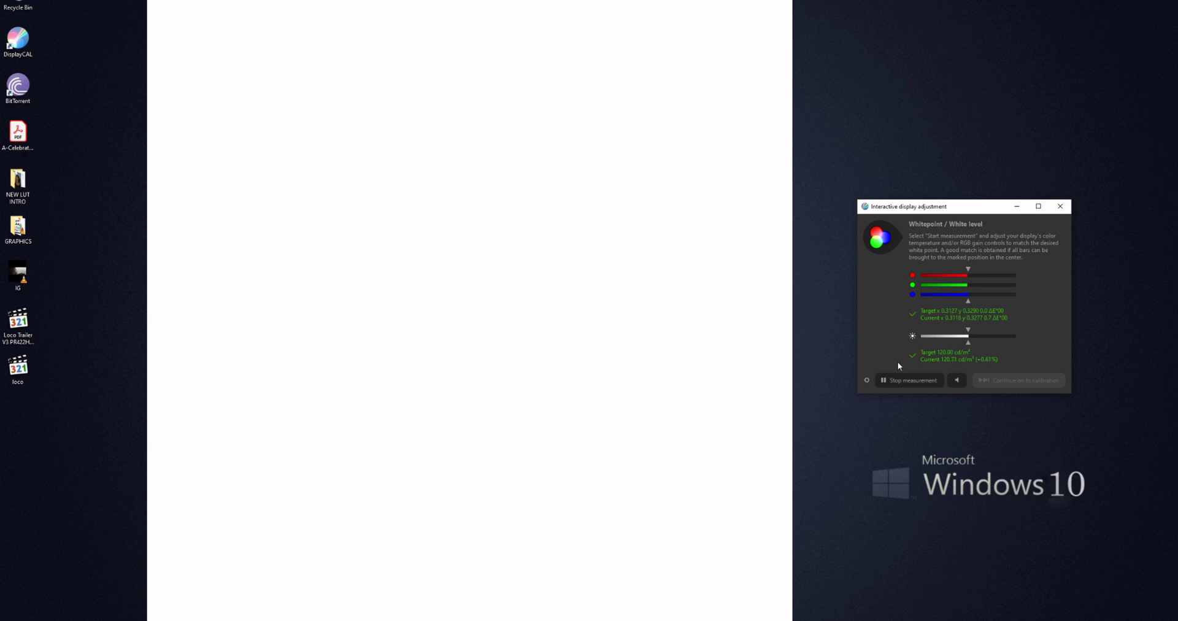
left_click(910, 381)
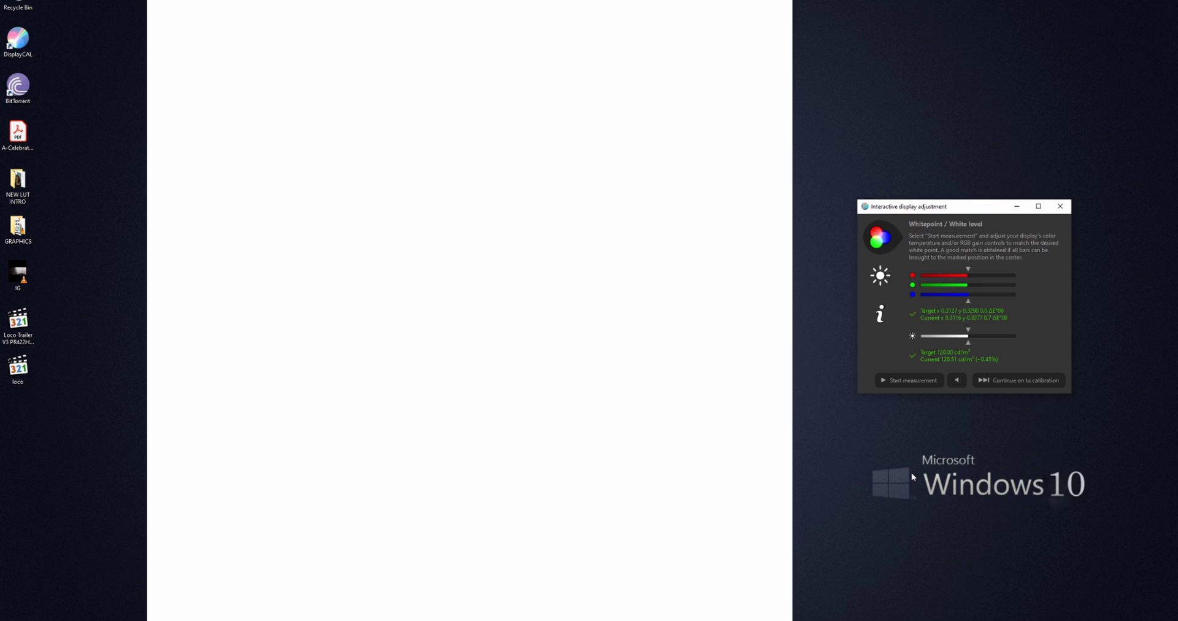
left_click(1014, 381)
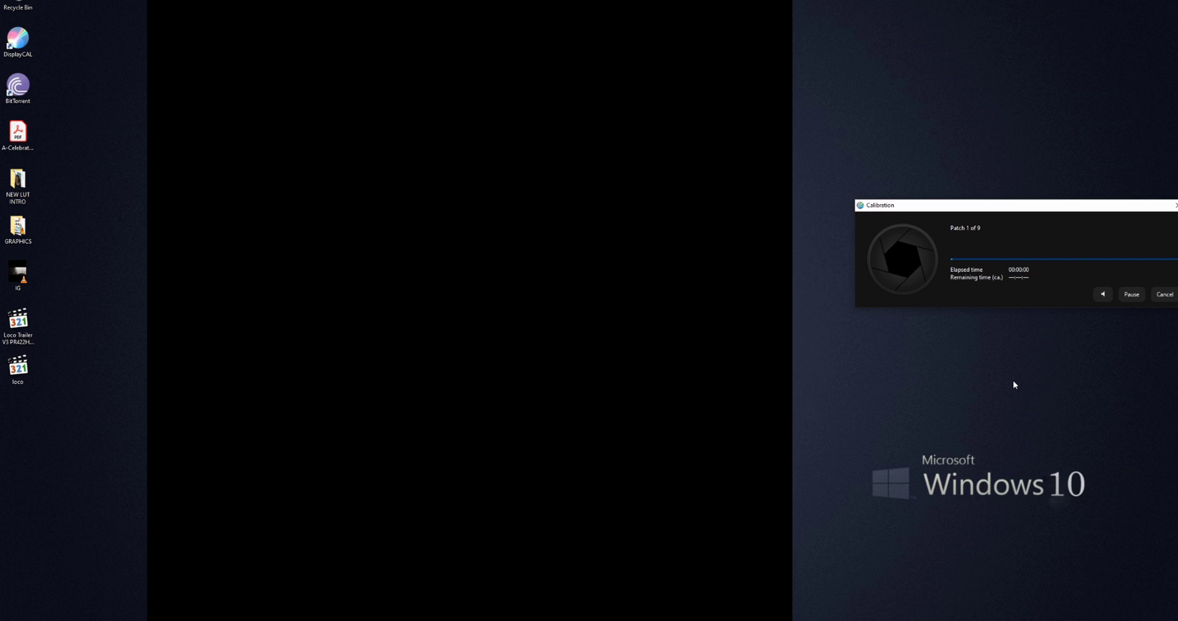
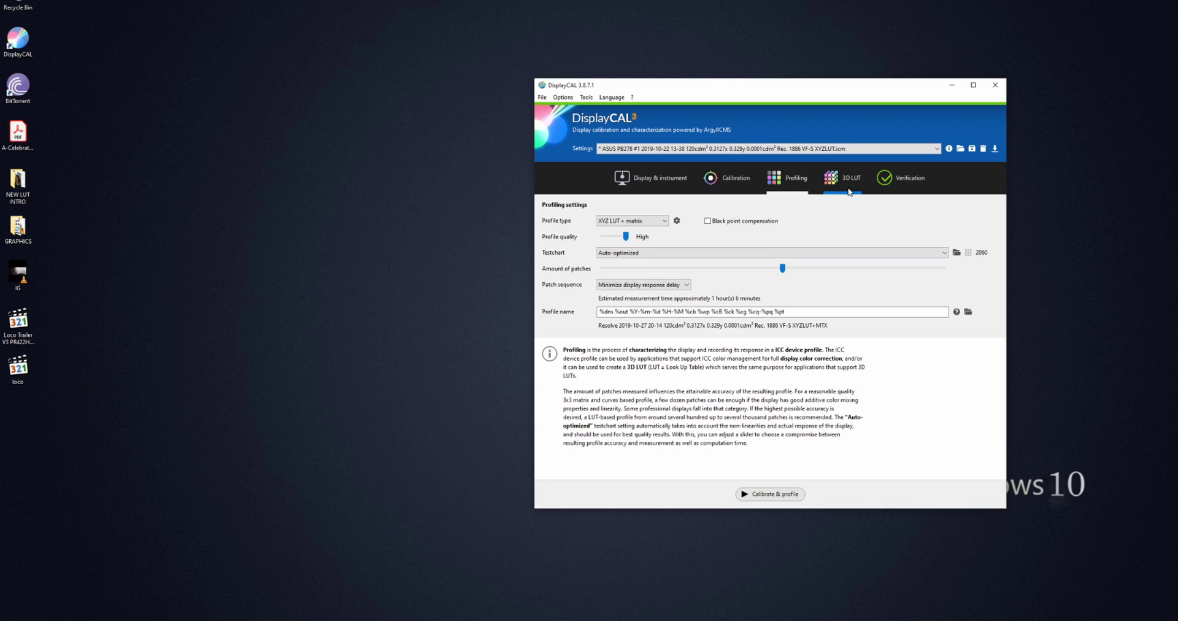
Enable 3D LUT creation after profiling and check the tone curve options, keeping Rec. 1886
left_click(847, 178)
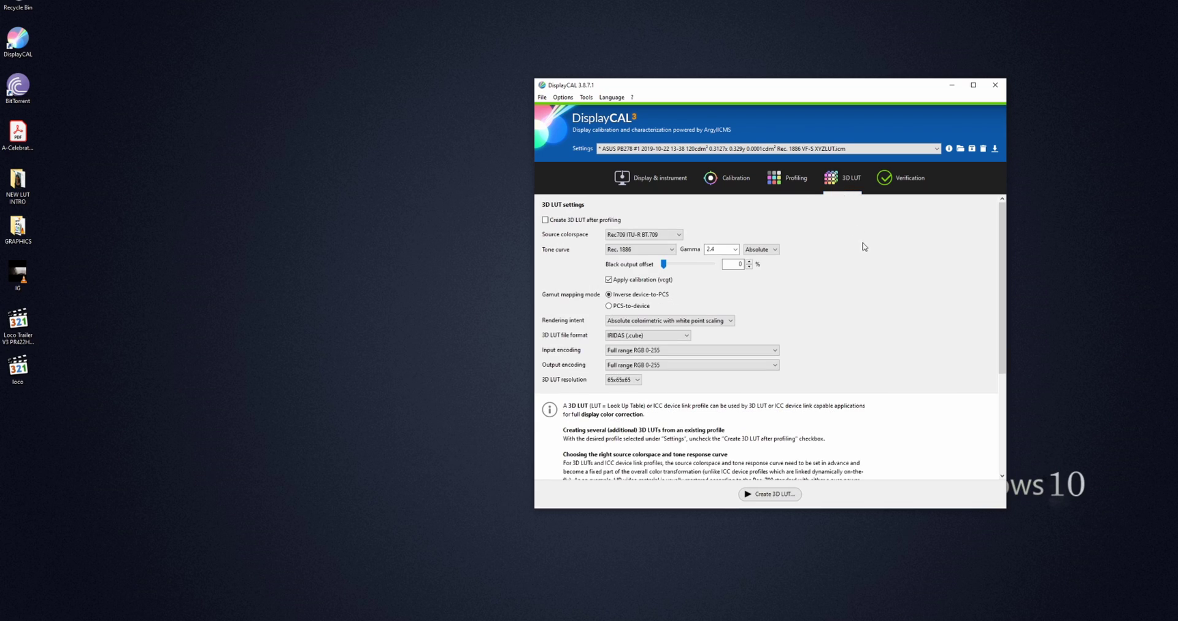
left_click(546, 220)
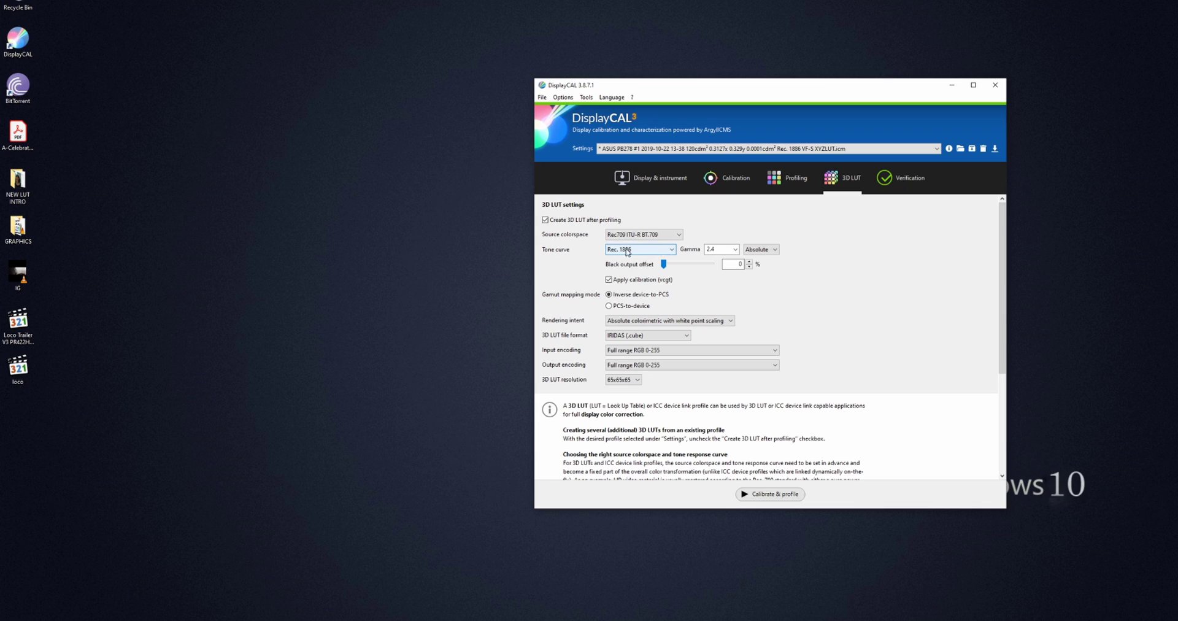
left_click(659, 251)
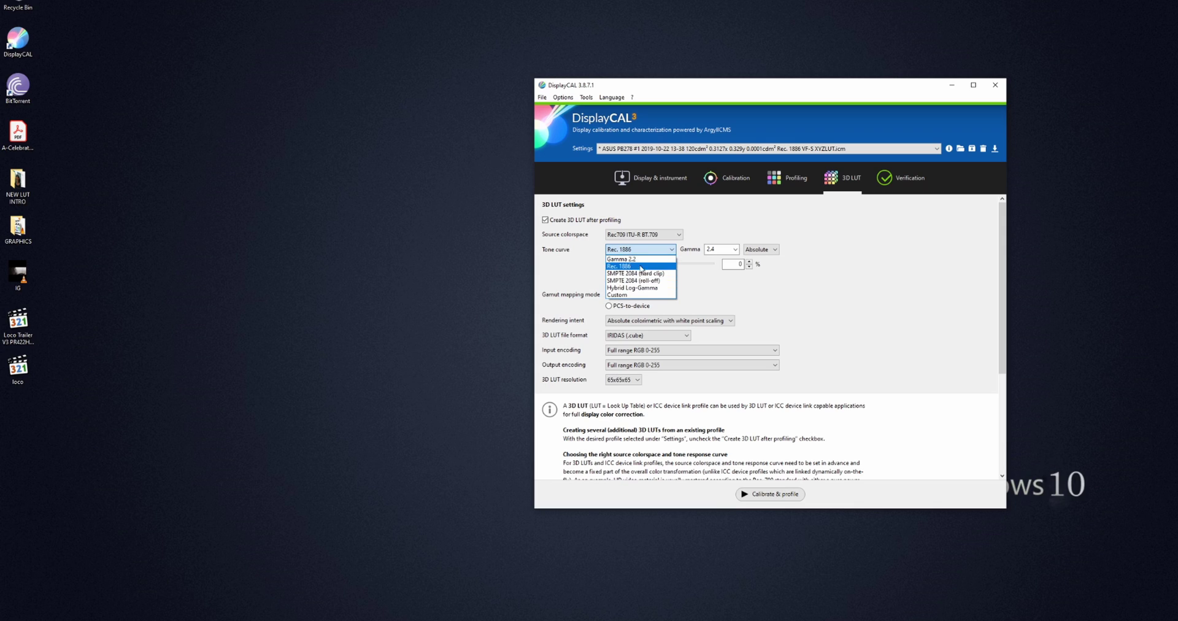
left_click(650, 240)
left_click(651, 240)
left_click(651, 239)
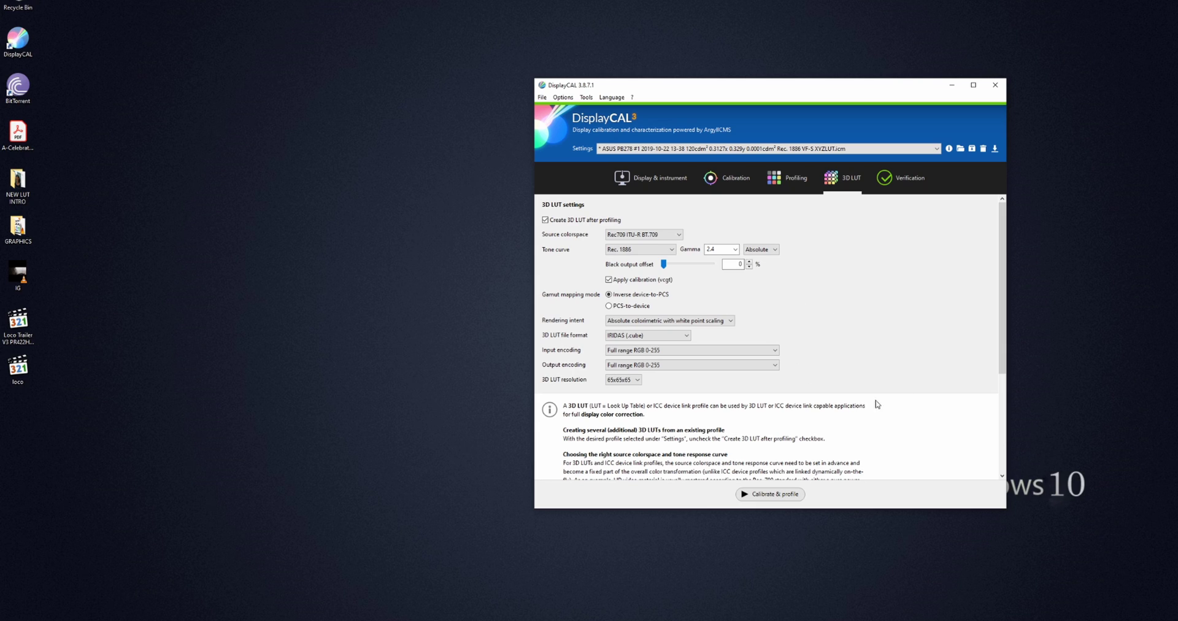
Inspect the available 3D LUT resolutions and file formats
left_click_drag(746, 86, 863, 75)
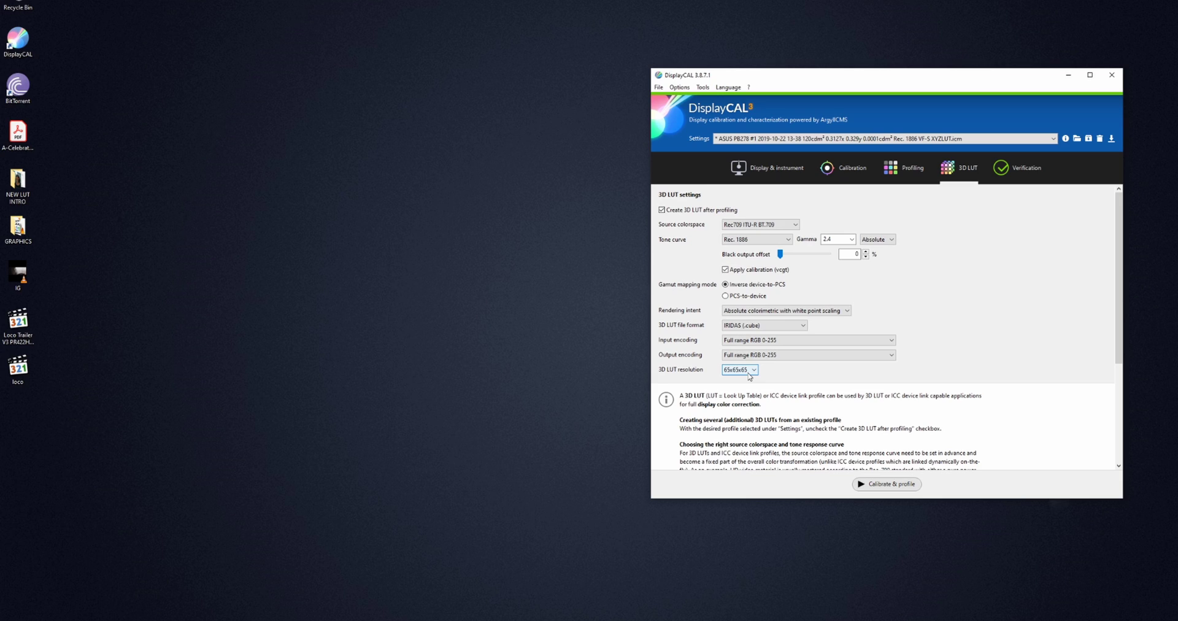
left_click(750, 370)
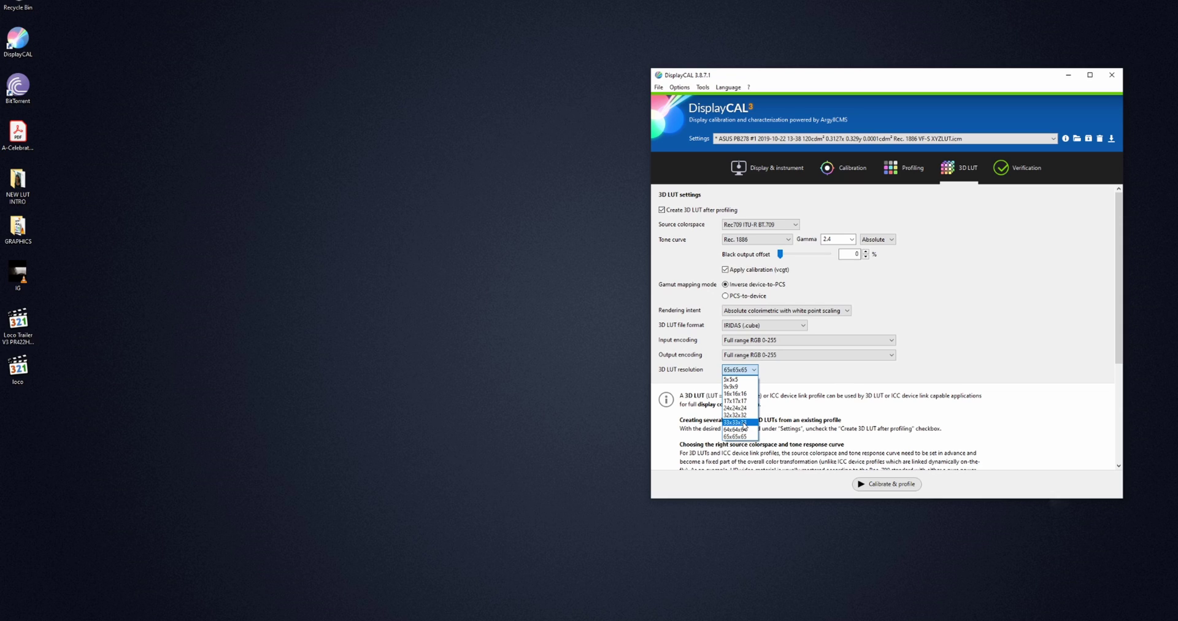
left_click(973, 300)
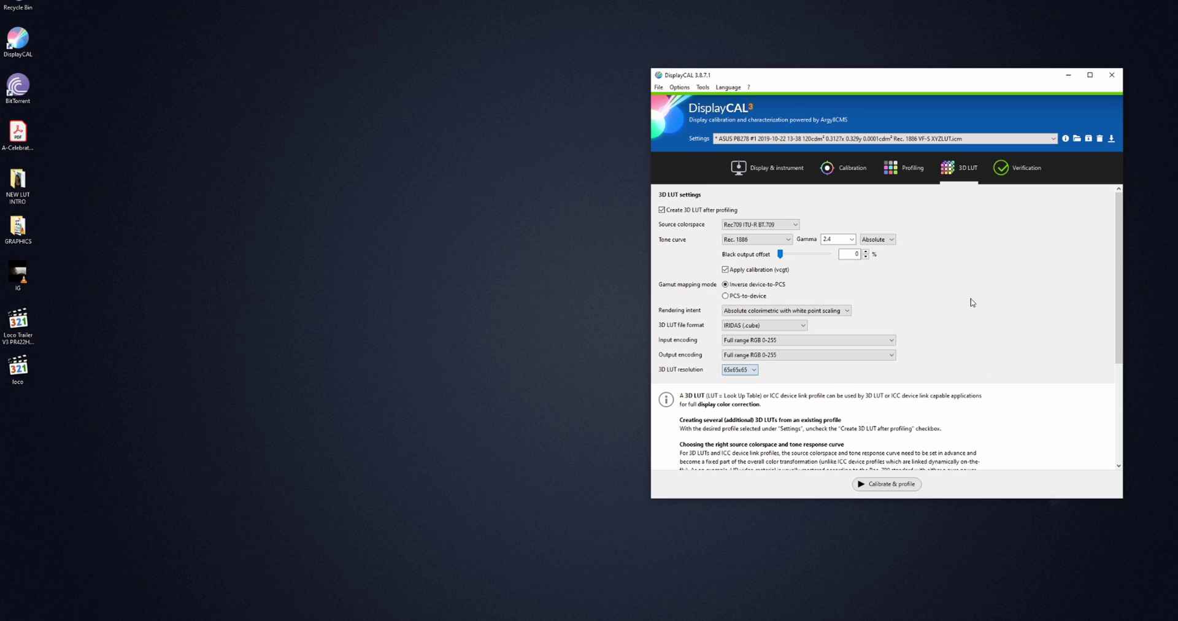
left_click(767, 325)
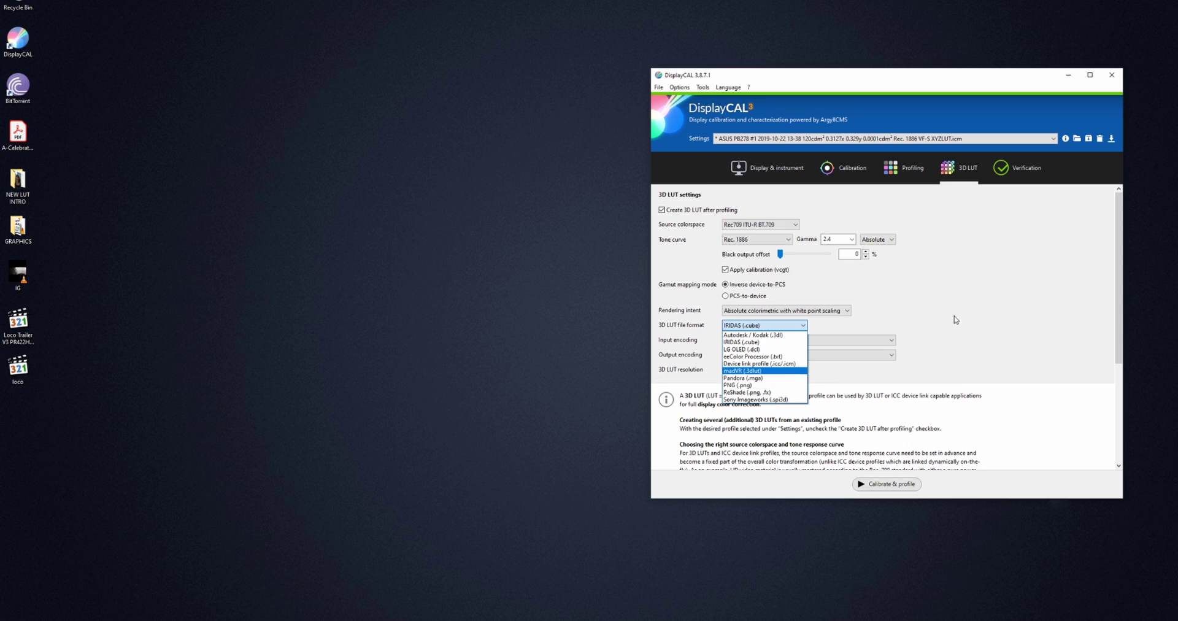
left_click(1004, 311)
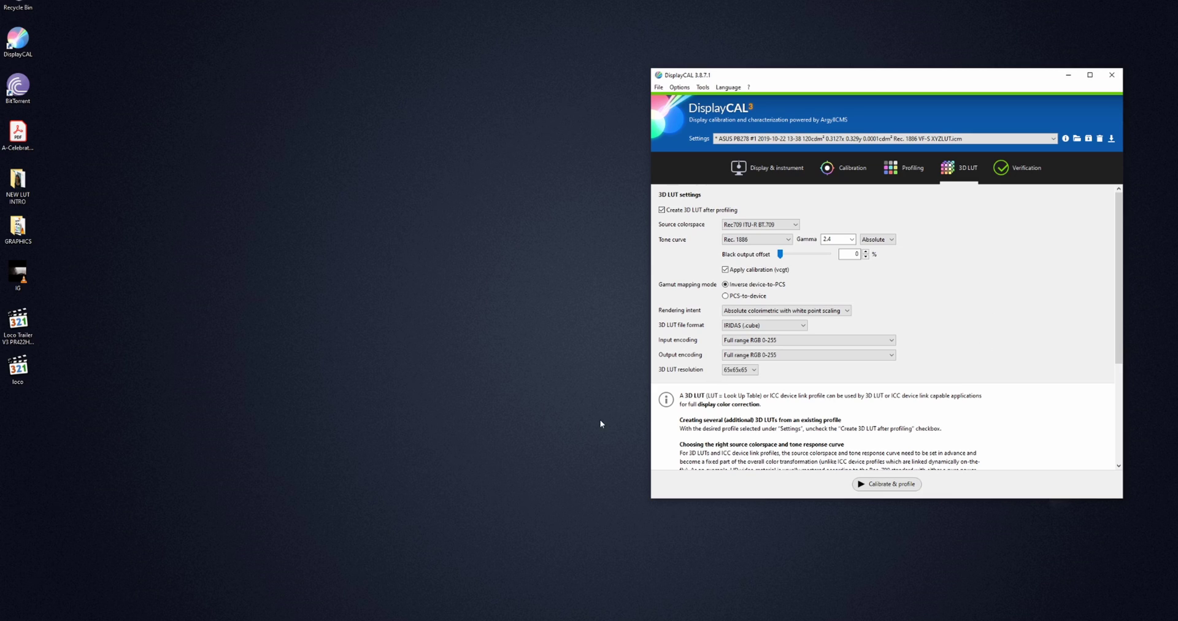
Launch DaVinci Resolve and start Calibrate & profile in DisplayCAL to open a connection for Resolve
left_click(493, 456)
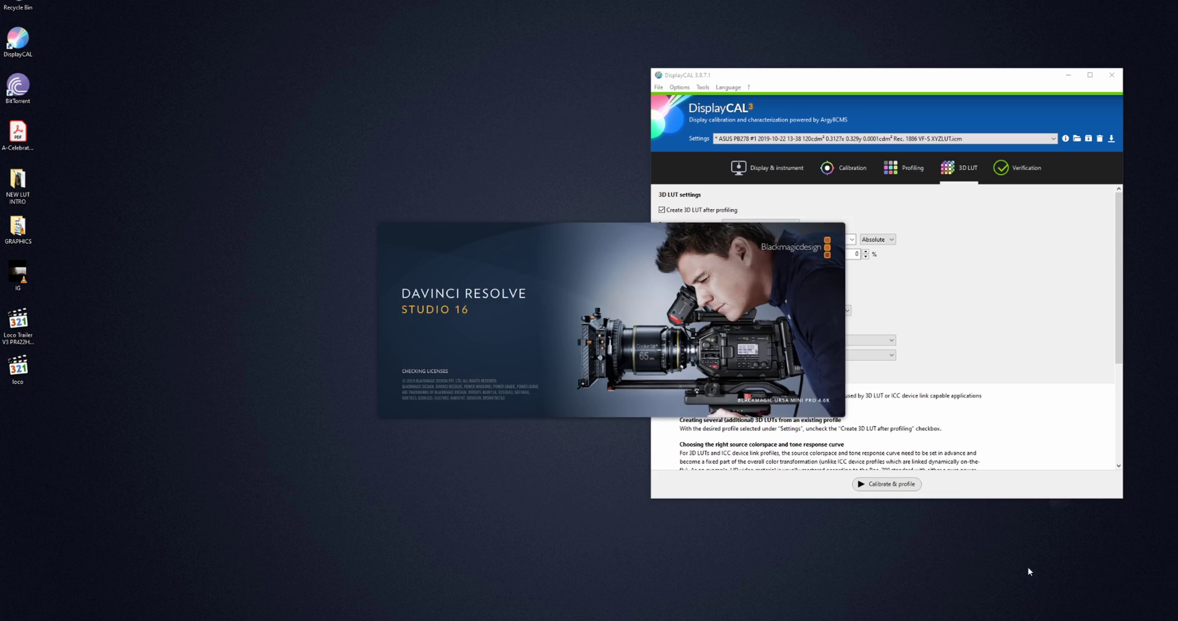
left_click(972, 488)
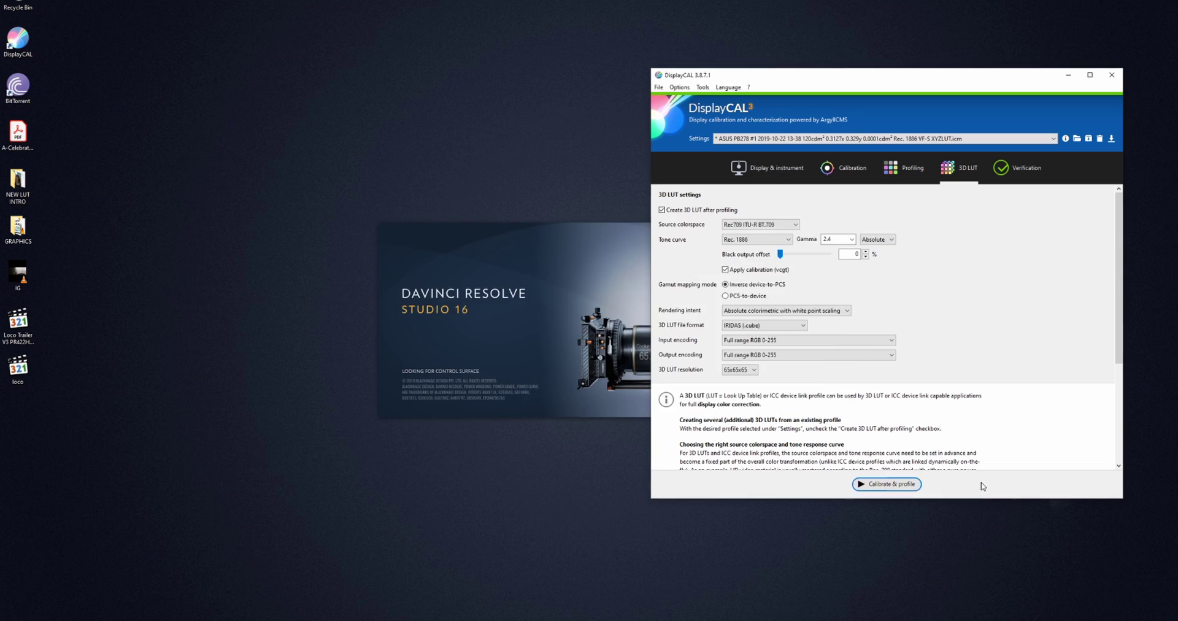
left_click(884, 488)
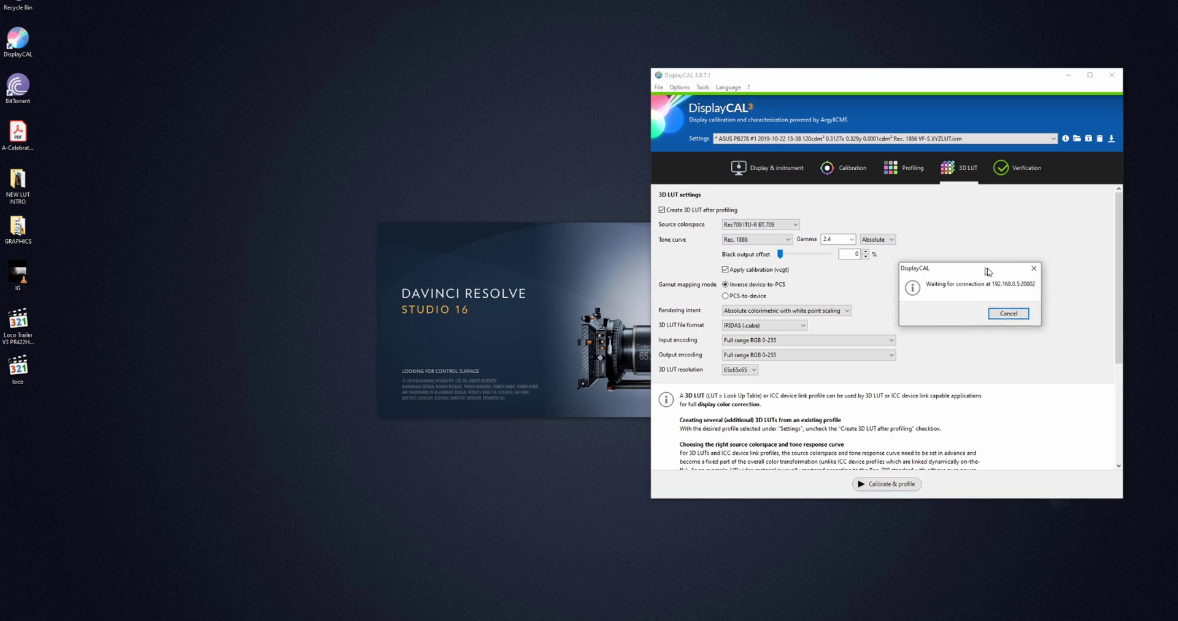
left_click_drag(988, 272, 1010, 274)
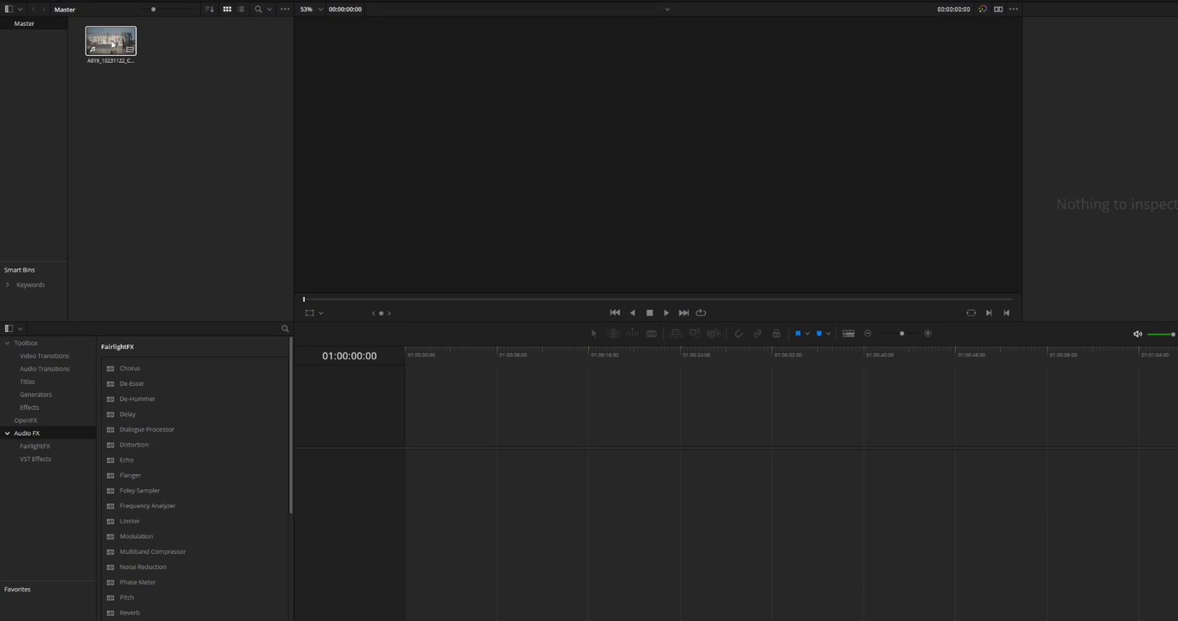
In DaVinci Resolve, place the bin's clip on a new timeline, park the playhead at 01:00:02:09, and show it on the Color page
left_click_drag(110, 40, 414, 485)
left_click_drag(528, 354, 487, 355)
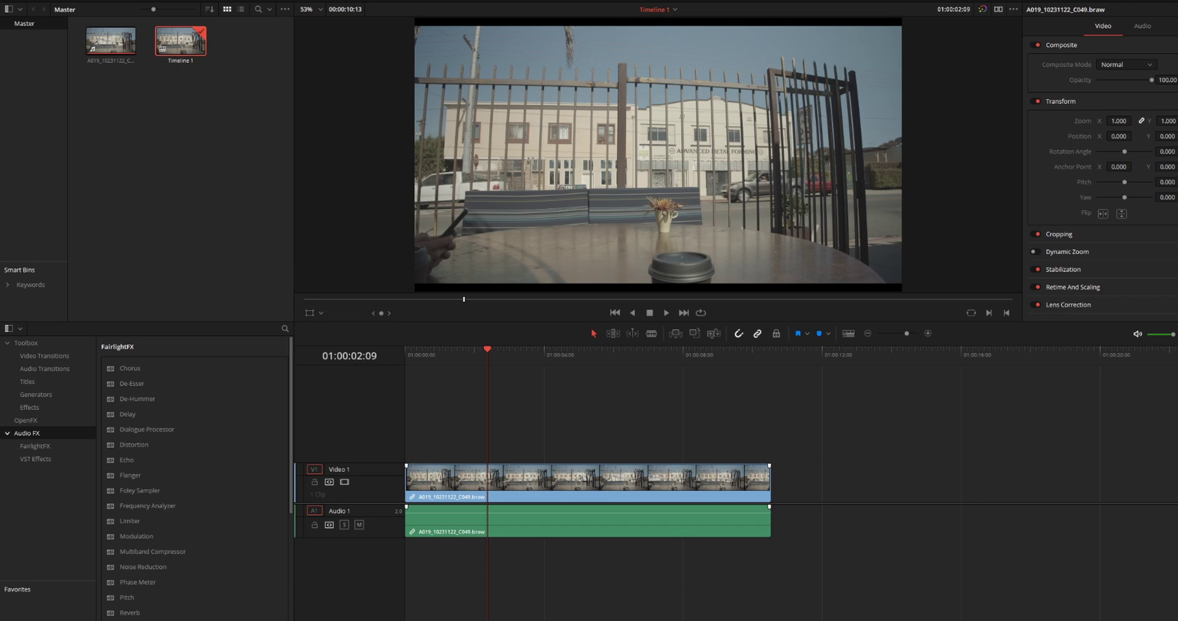
left_click(655, 619)
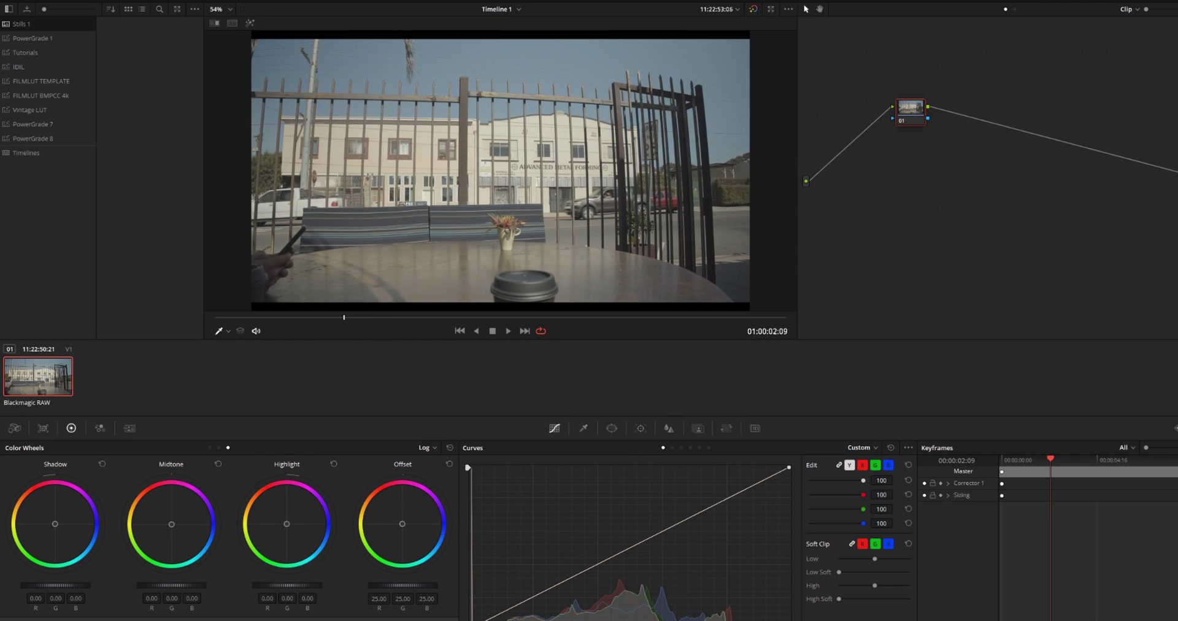
Connect the SpectraCal CalMAN monitor calibration to DisplayCAL at IP address 192.168.0.5
left_click(331, 2)
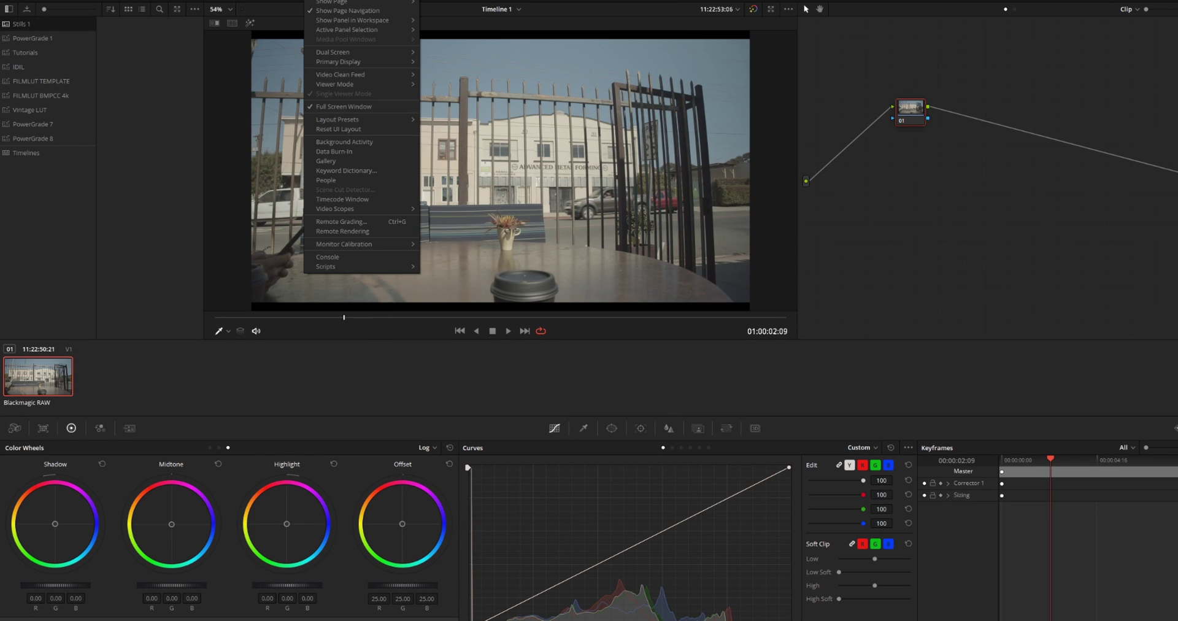
mouse_move(398, 250)
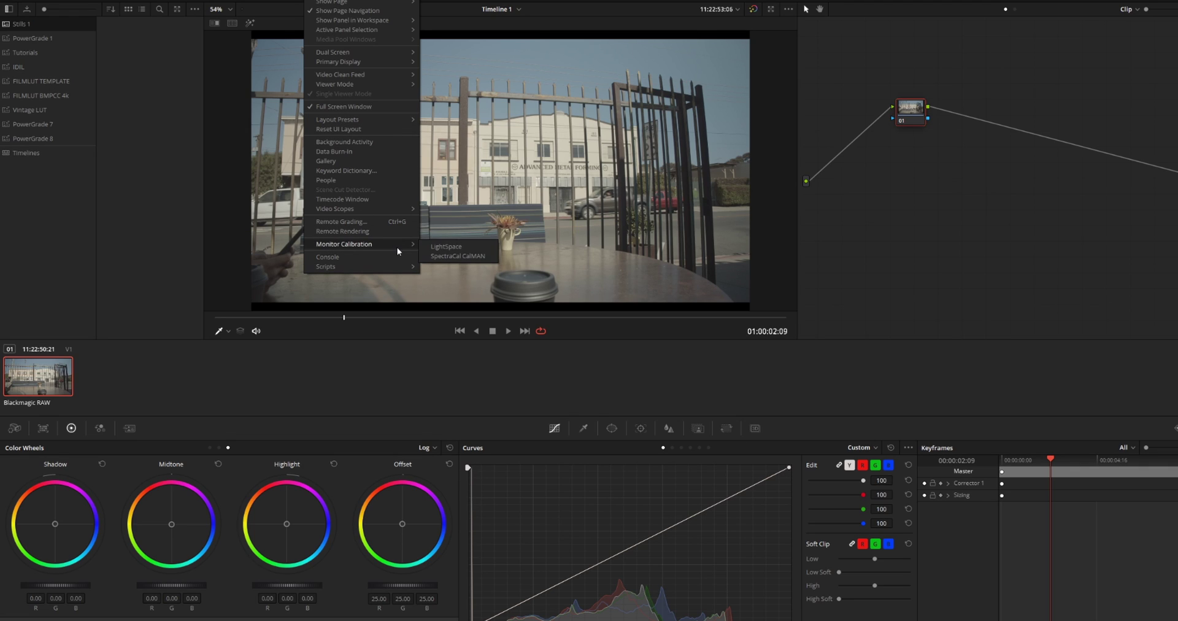
left_click(477, 260)
left_click_drag(593, 267, 531, 377)
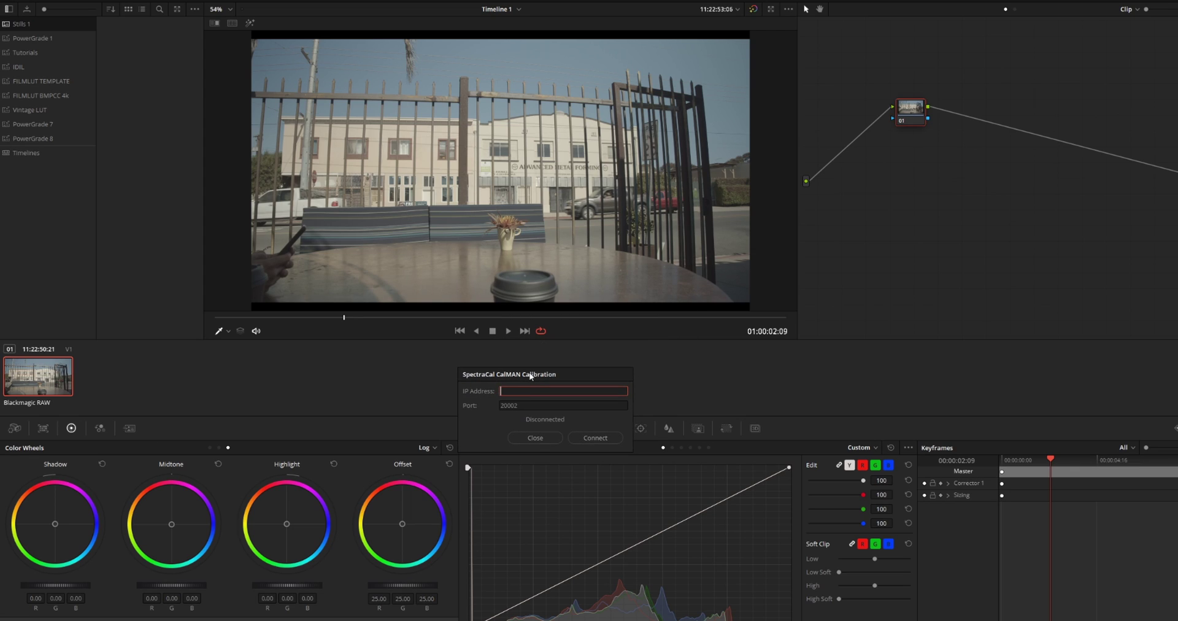
key("super")
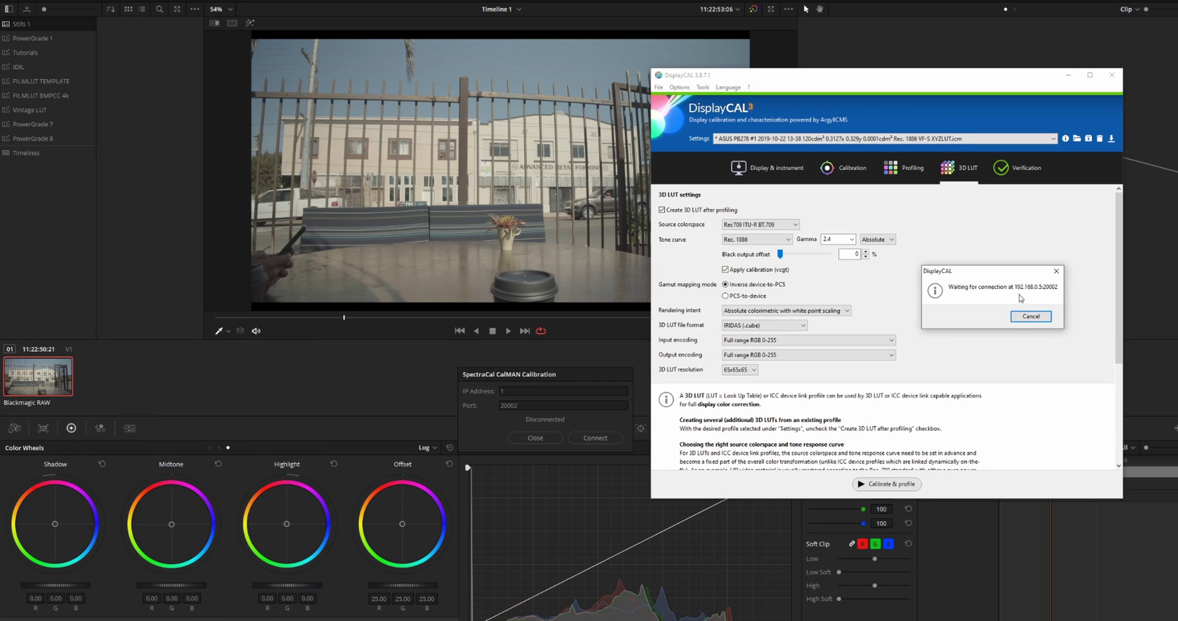
left_click(545, 374)
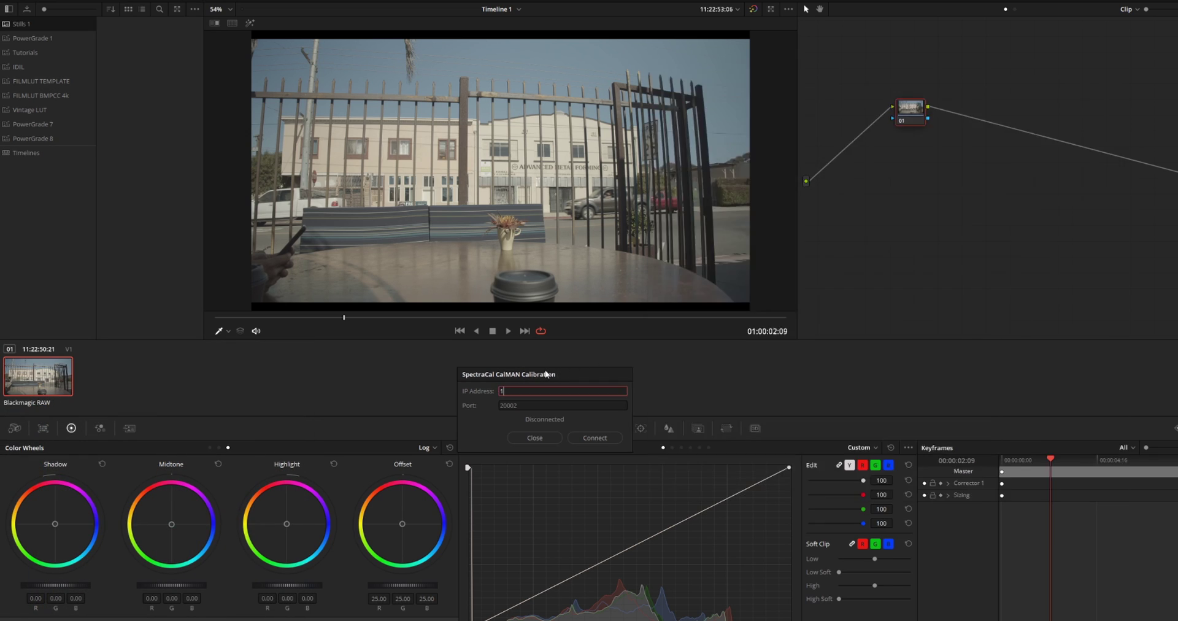
type("192.168.0.5")
left_click(592, 437)
left_click_drag(520, 378, 647, 351)
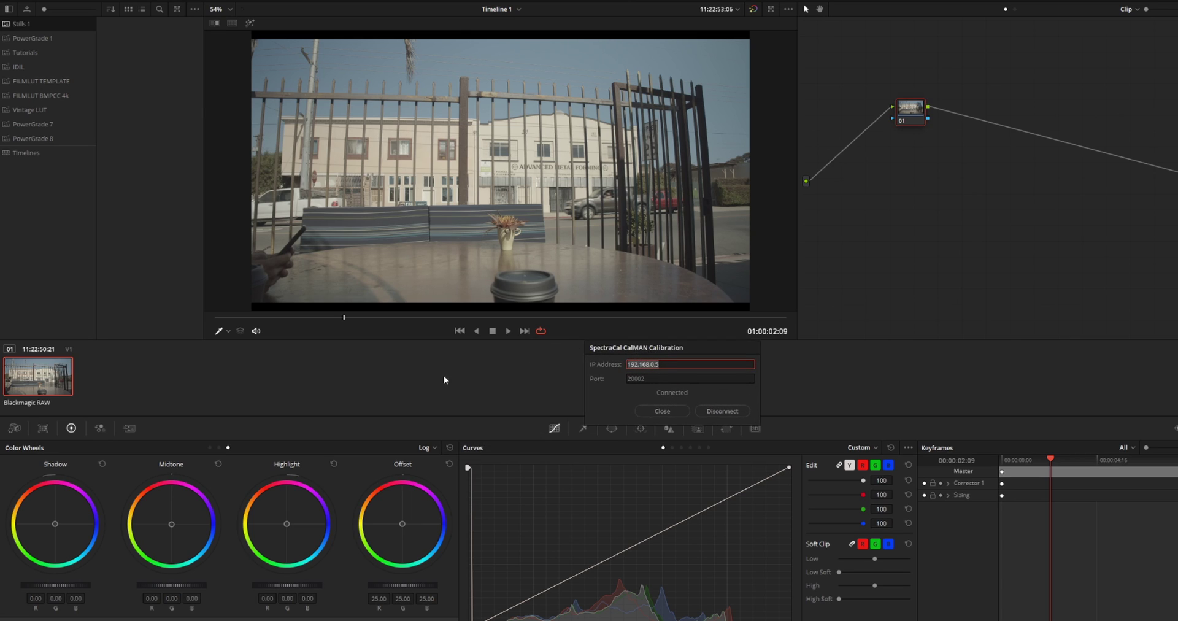
In DisplayCAL, run the whitepoint and white level measurement on the Resolve test patch, stop it, and continue on to calibration
key("super")
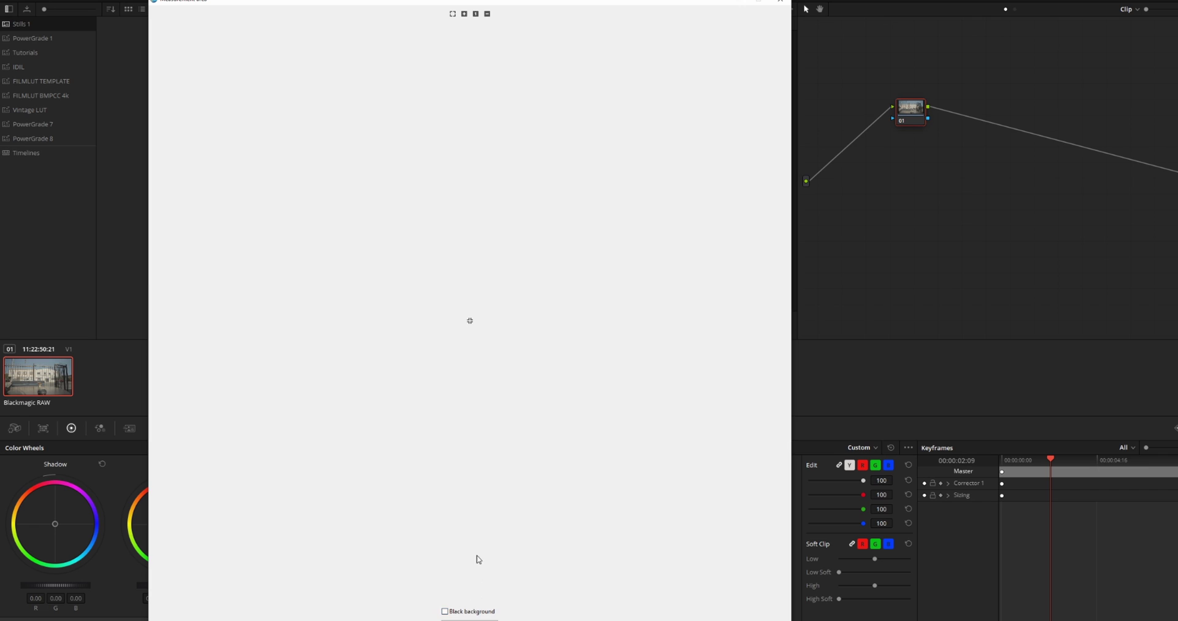
left_click(469, 619)
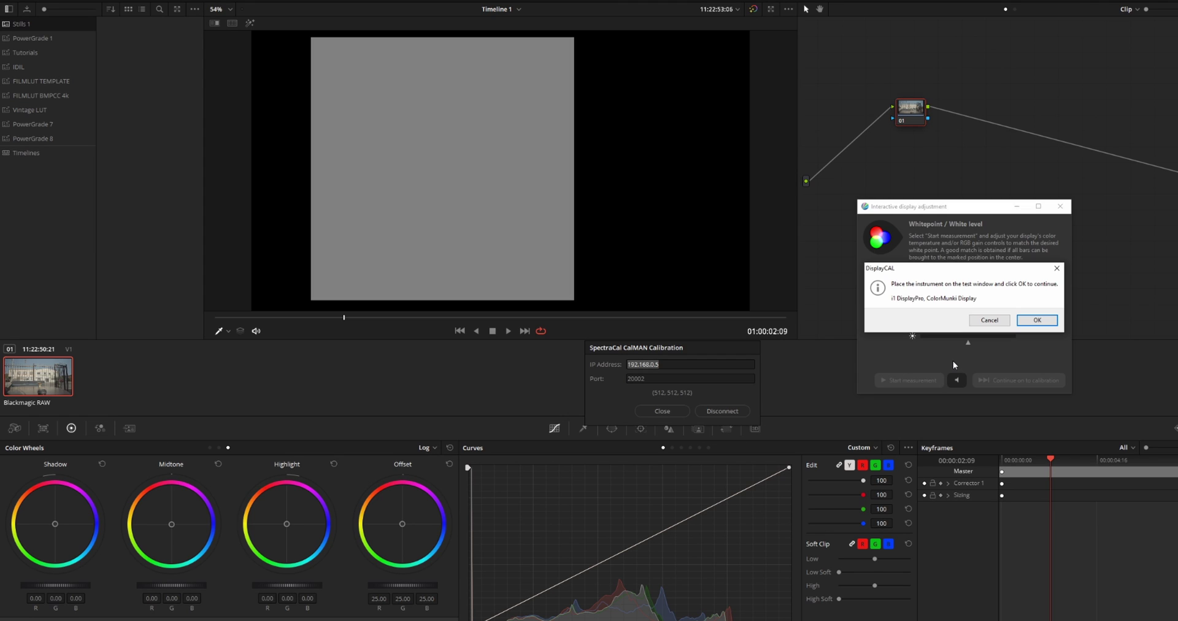
left_click(1041, 320)
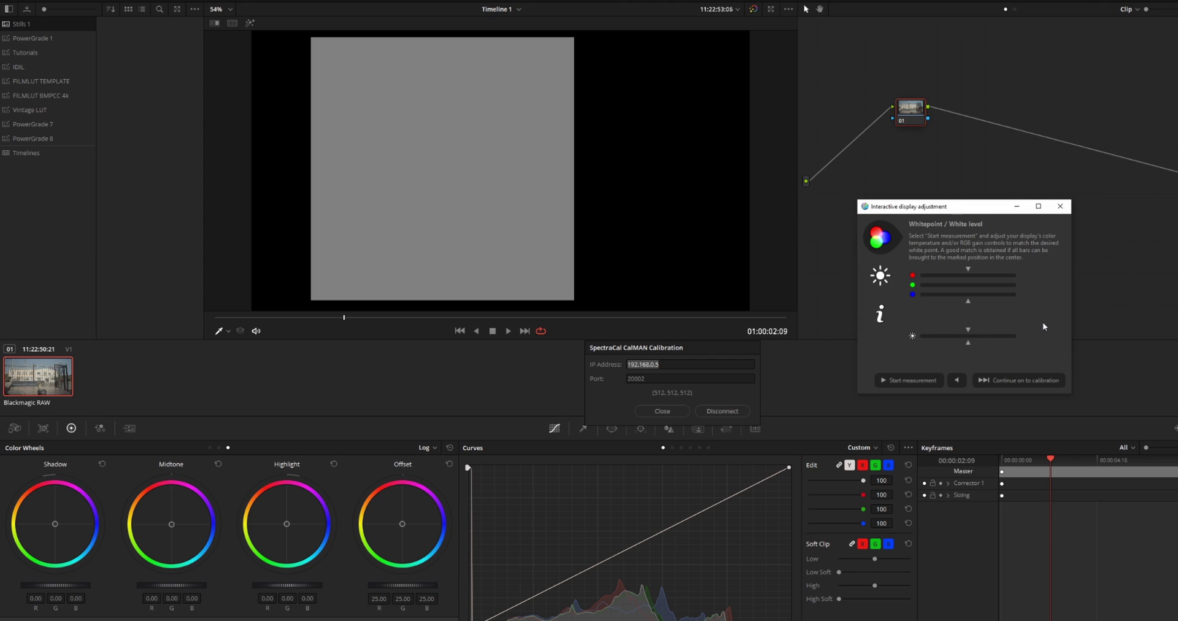
left_click(908, 382)
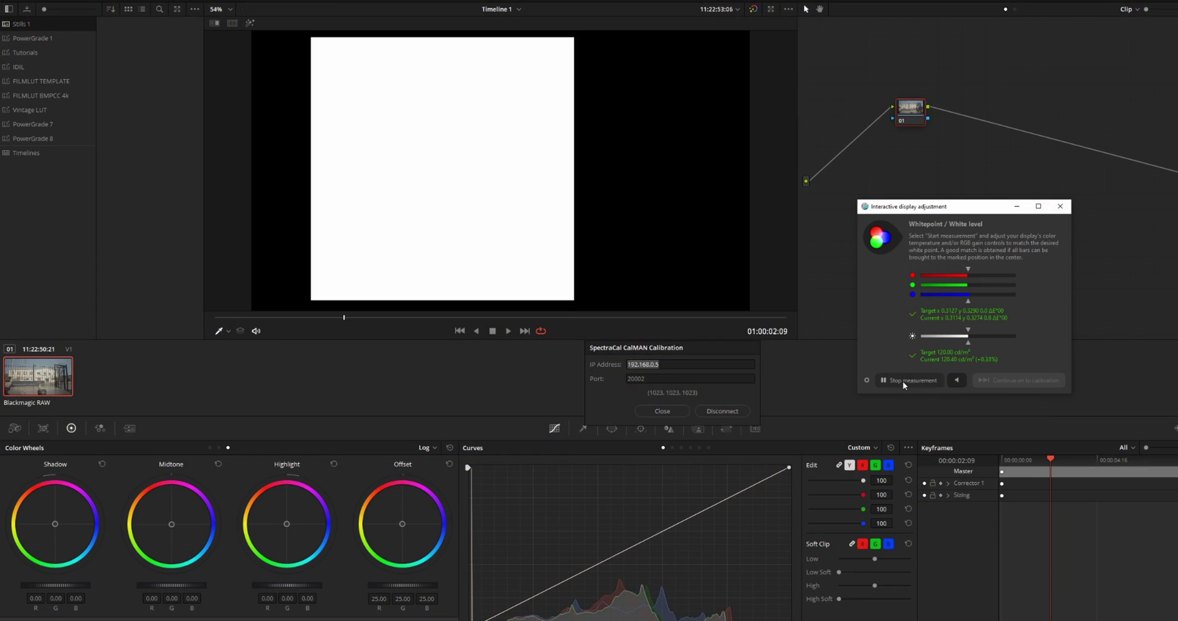
left_click(903, 381)
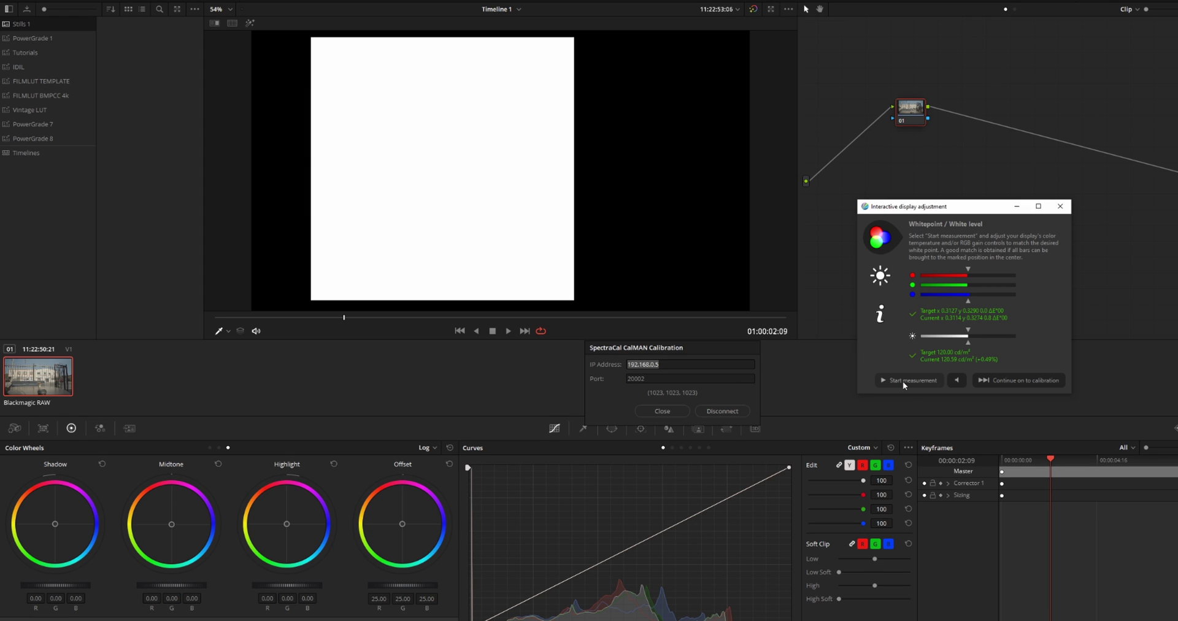
left_click(1028, 380)
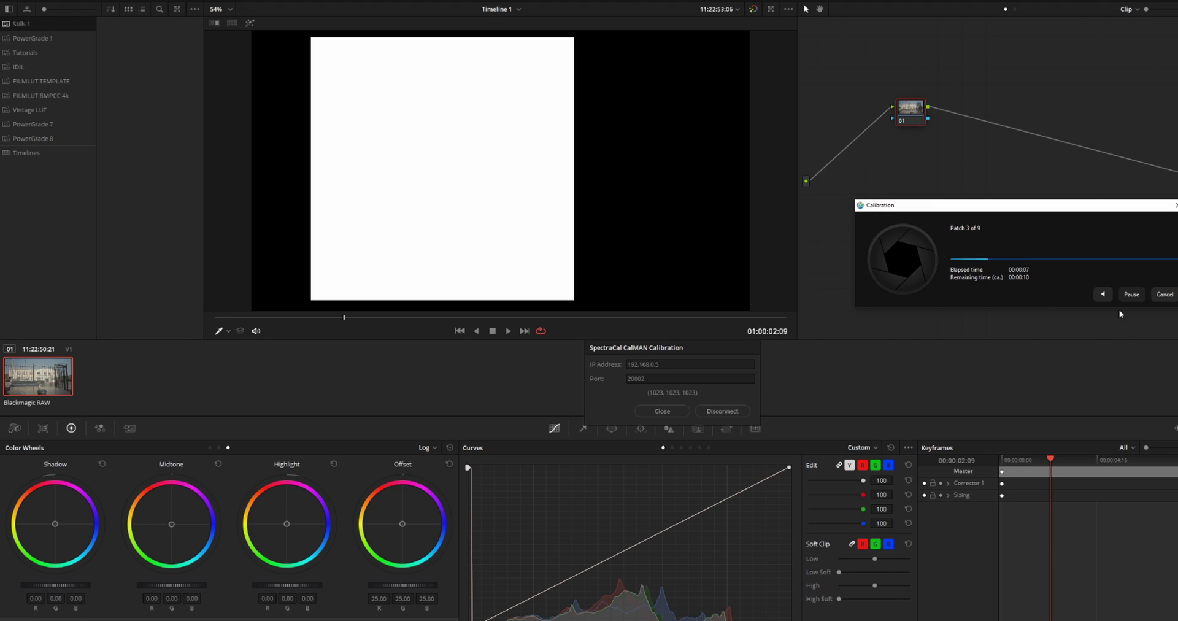
Abort the running calibration and confirm the cancellation
left_click(1160, 296)
left_click(1041, 273)
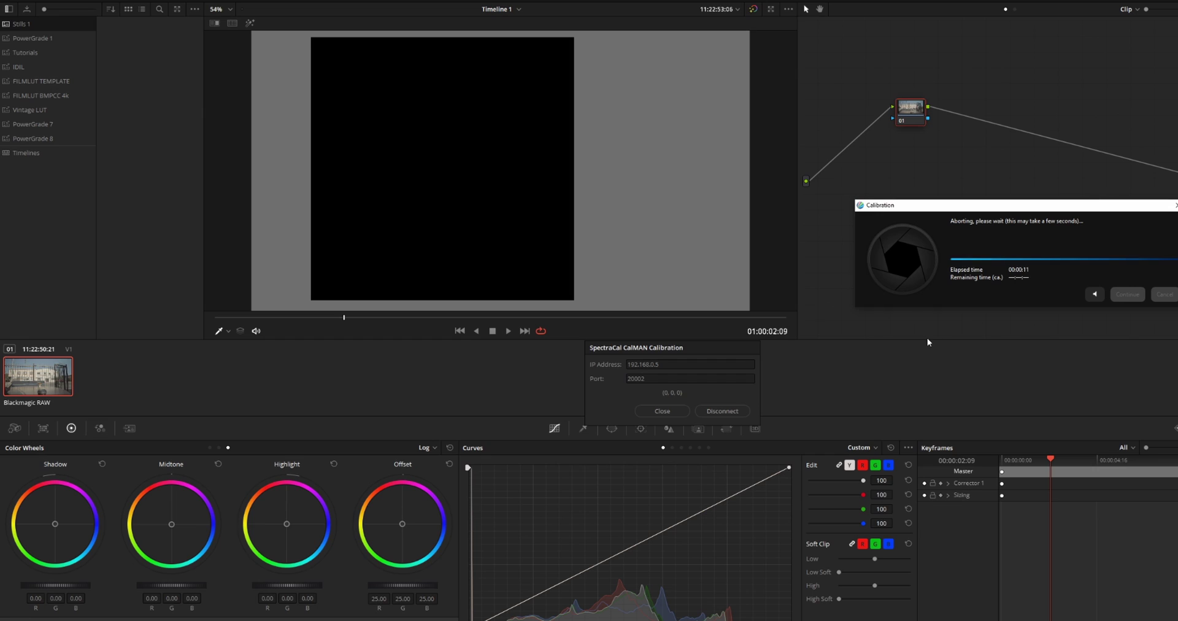